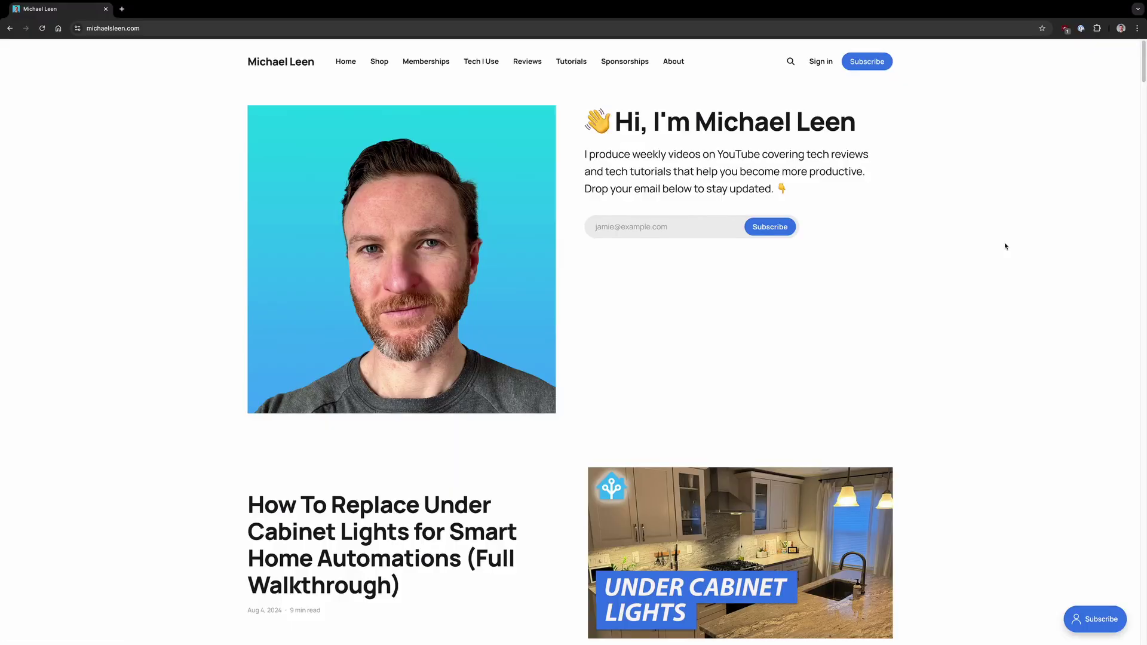
{"action": "scroll", "coordinate": [1005, 245], "scroll_direction": "down", "scroll_amount": 4}
{"action": "scroll", "coordinate": [1005, 245], "scroll_direction": "down", "scroll_amount": 7}
{"action": "scroll", "coordinate": [1005, 247], "scroll_direction": "down", "scroll_amount": 10}
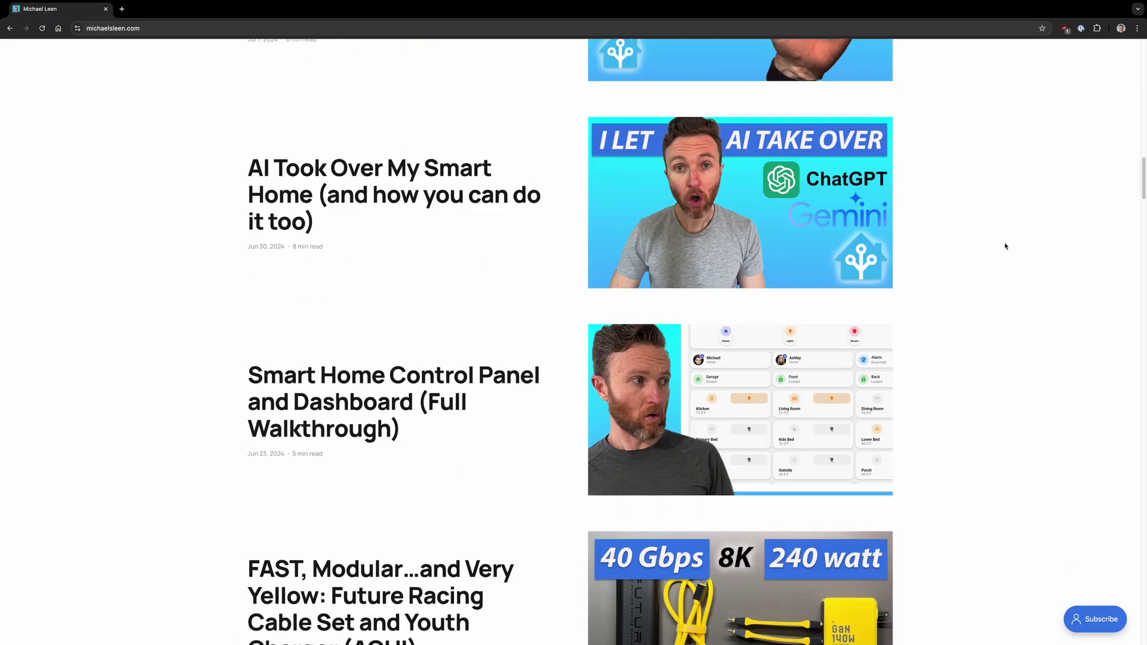
{"action": "scroll", "coordinate": [1005, 246], "scroll_direction": "down", "scroll_amount": 5}
{"action": "scroll", "coordinate": [1004, 246], "scroll_direction": "down", "scroll_amount": 8}
{"action": "scroll", "coordinate": [1005, 245], "scroll_direction": "down", "scroll_amount": 8}
{"action": "scroll", "coordinate": [1005, 245], "scroll_direction": "down", "scroll_amount": 4}
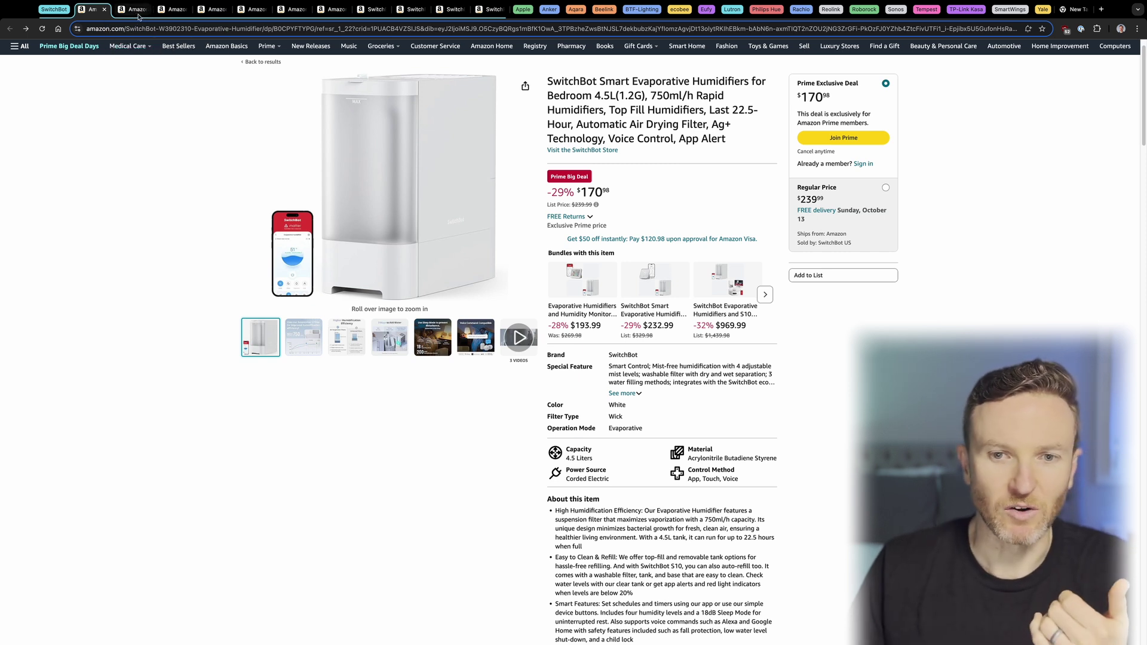
Switch to the third tab to view the SwitchBot Meter Pro deal at $23.99.
{"action": "left_click", "coordinate": [138, 11]}
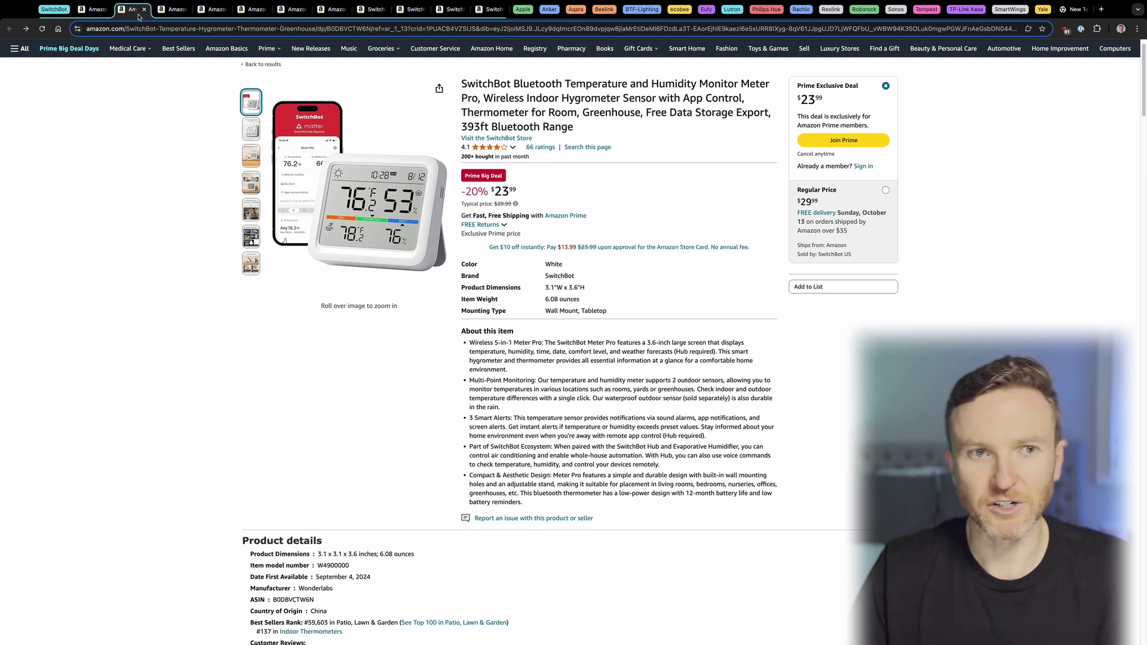
Go back to the humidifier tab, then view the SwitchBot S10 Robot Vacuum at $739.99.
{"action": "left_click", "coordinate": [97, 10]}
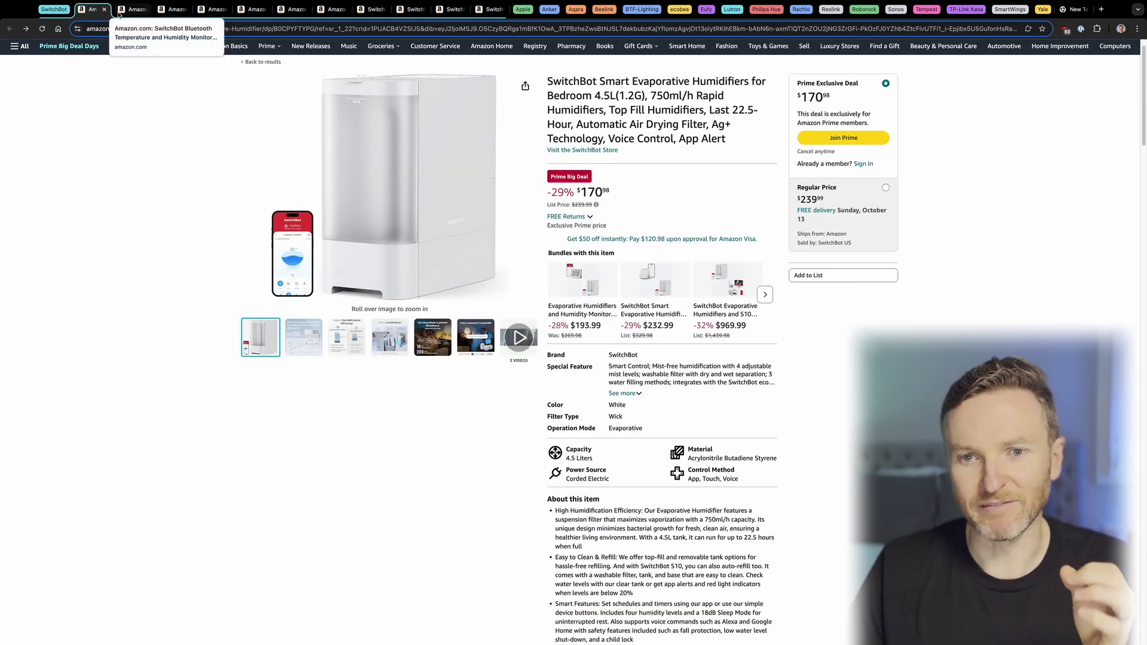
{"action": "left_click", "coordinate": [167, 10]}
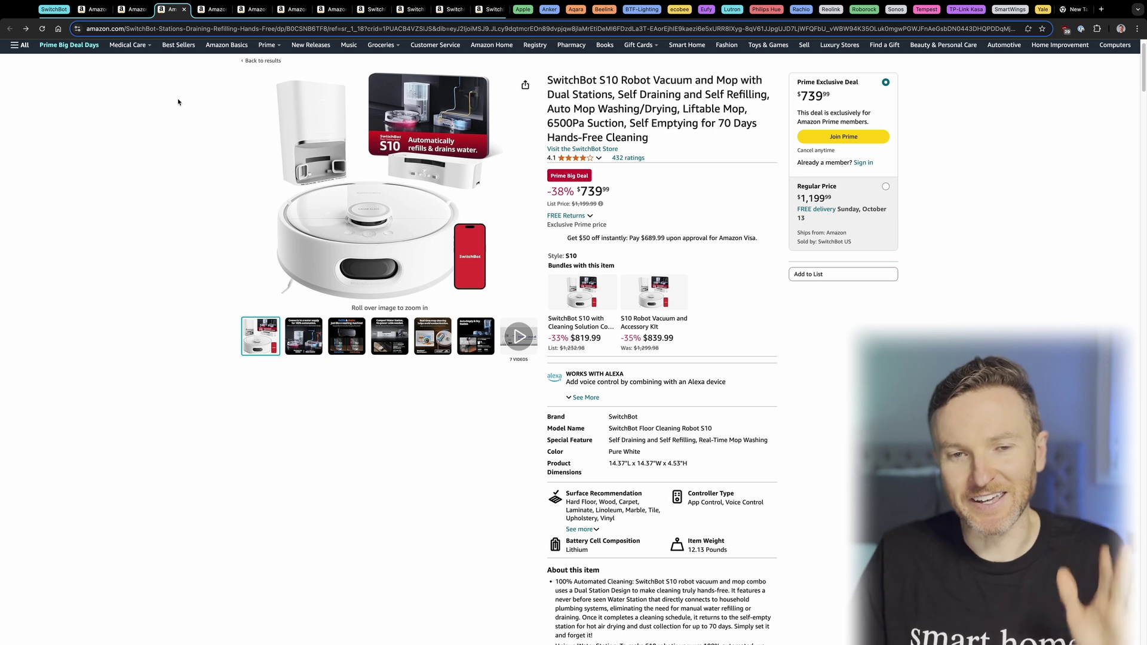
View the Mini K10+ vacuum tab, then the Wallet Finder Card deal at $16.99.
{"action": "left_click", "coordinate": [212, 9]}
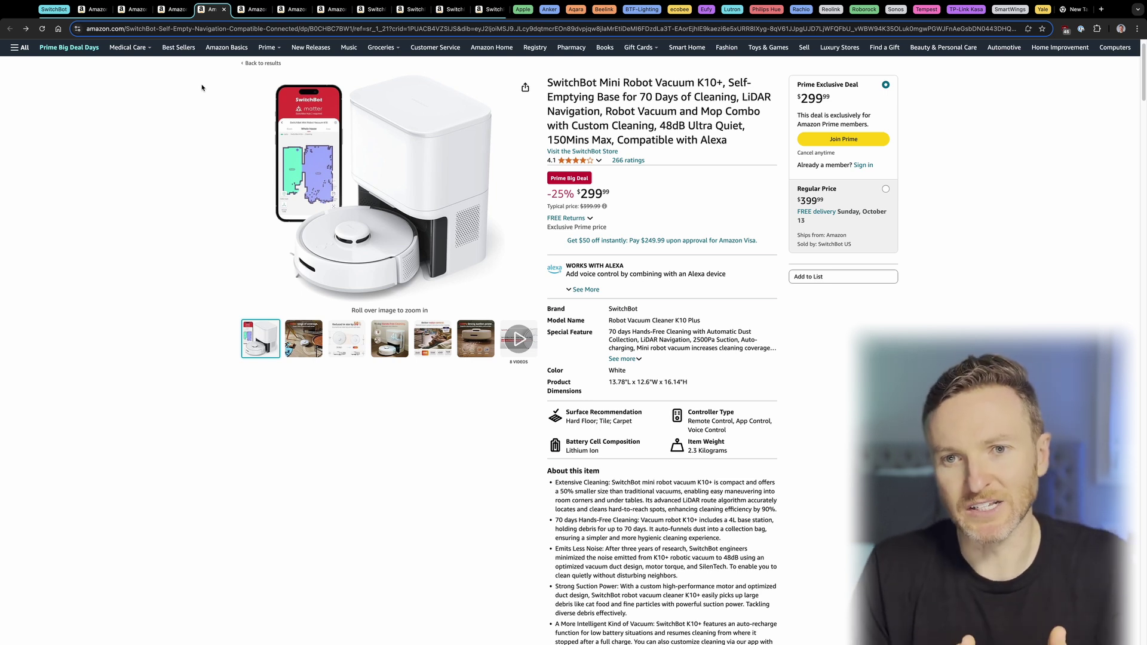
{"action": "left_click", "coordinate": [246, 9]}
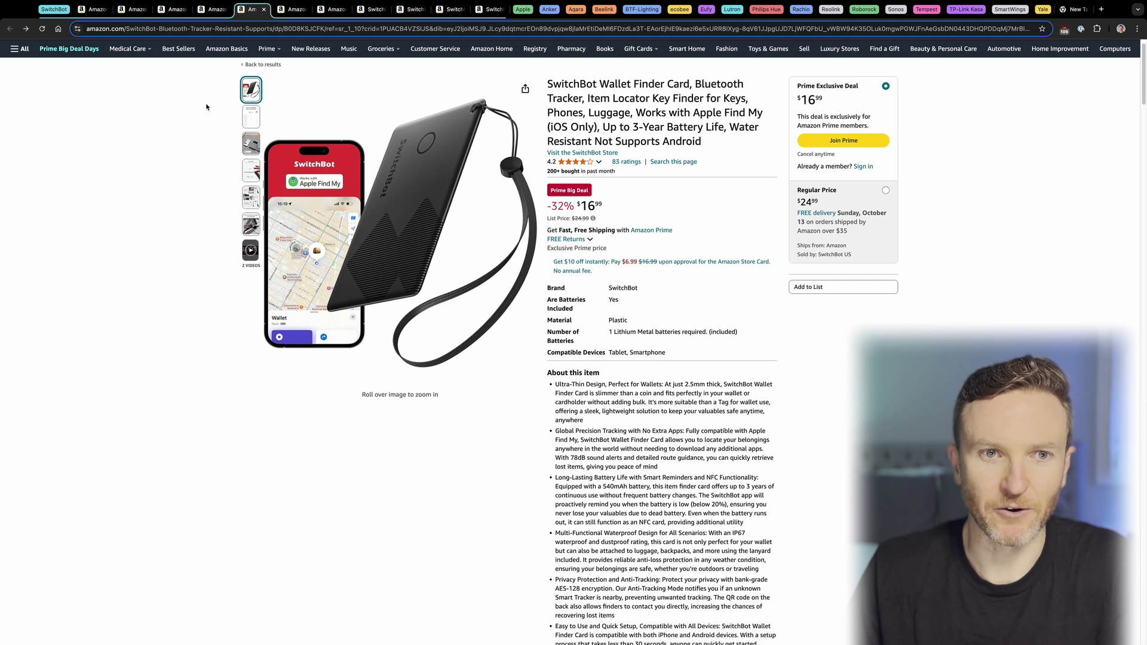
Move to the Curtain 3 opener tab, then the Blind Tilt deal at $48.99.
{"action": "key", "text": "ctrl+Tab"}
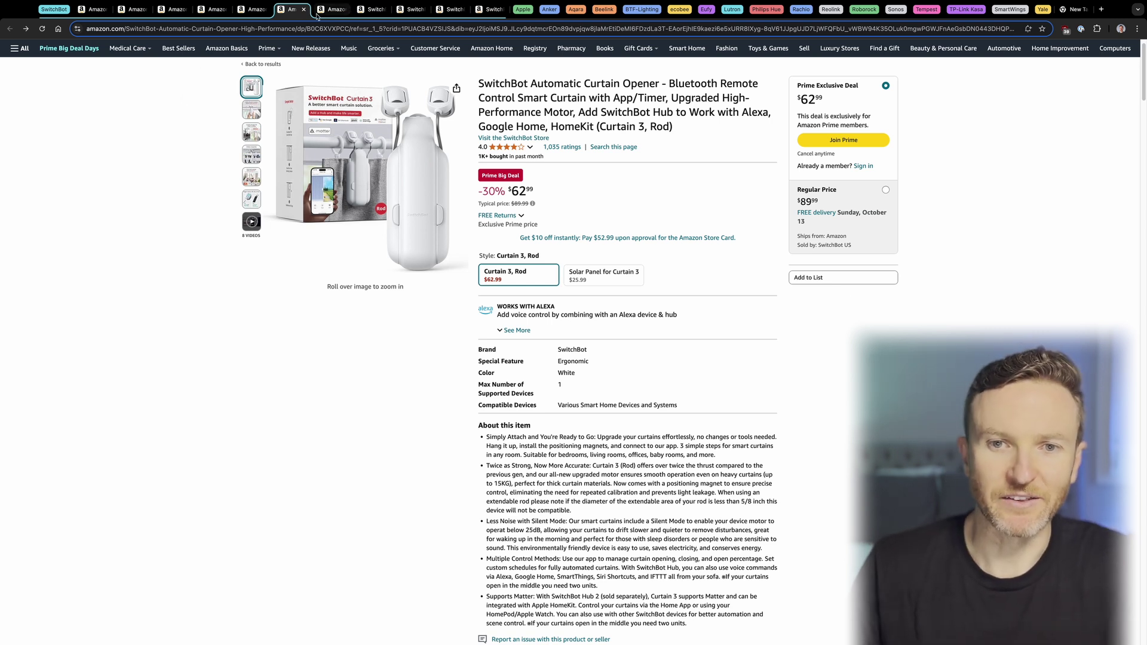
{"action": "left_click", "coordinate": [321, 12]}
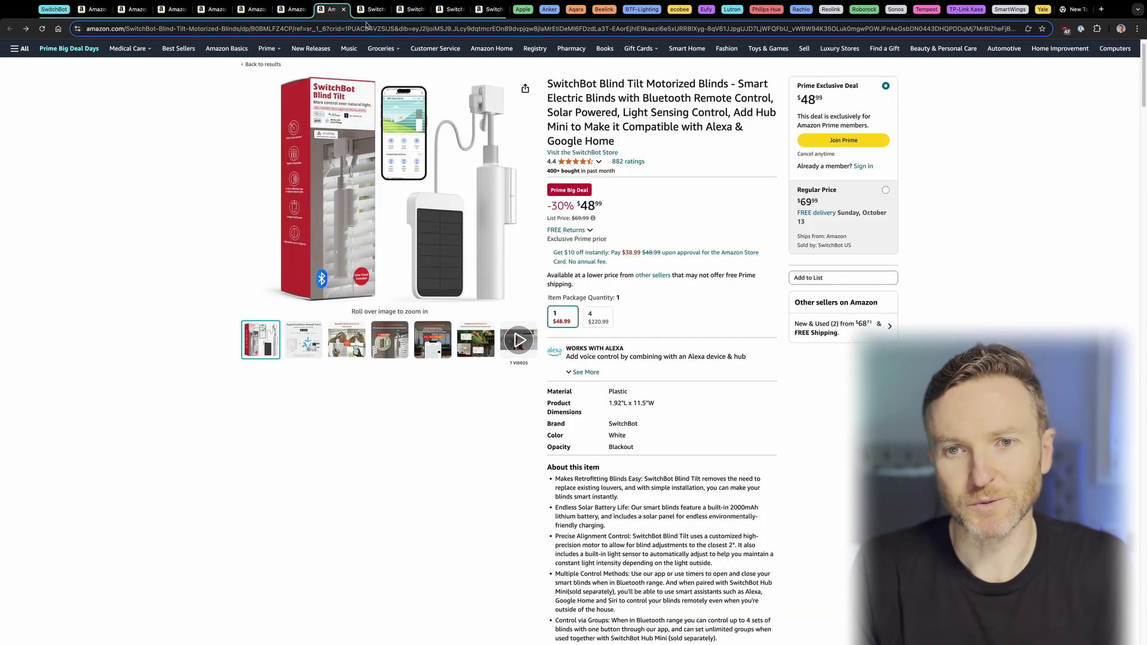
Step through Smart Lock Pro, Keypad Touch and Hub 2 to the Water Sensor, then expand Apple.
{"action": "left_click", "coordinate": [372, 15]}
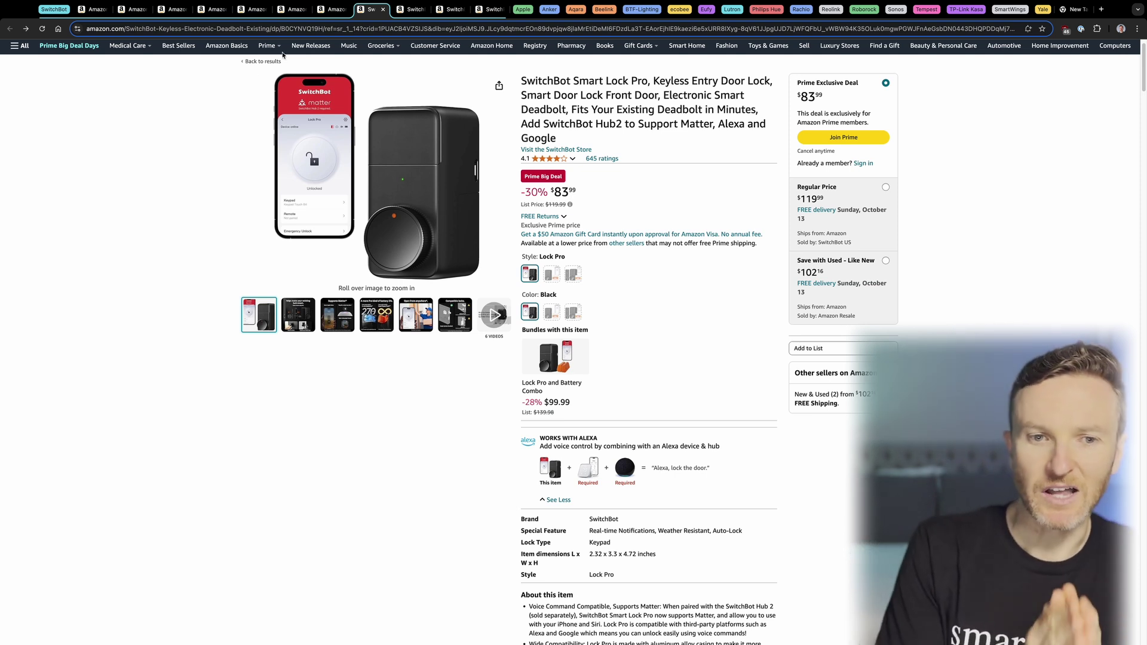
{"action": "key", "text": "ctrl+Tab"}
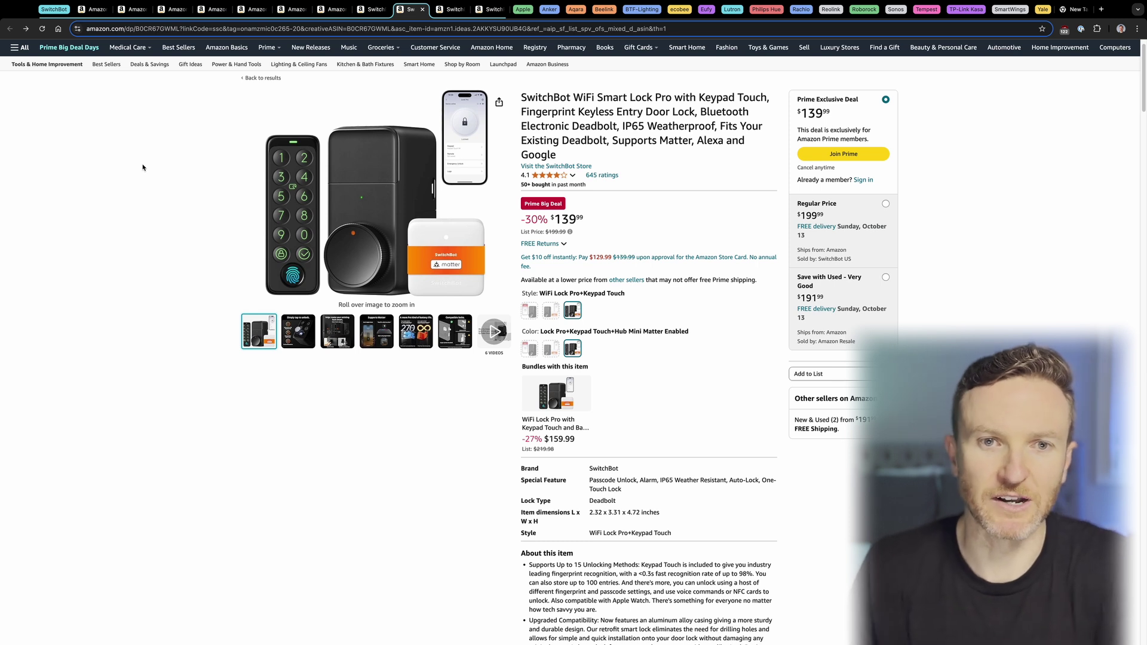
{"action": "key", "text": "ctrl+Tab"}
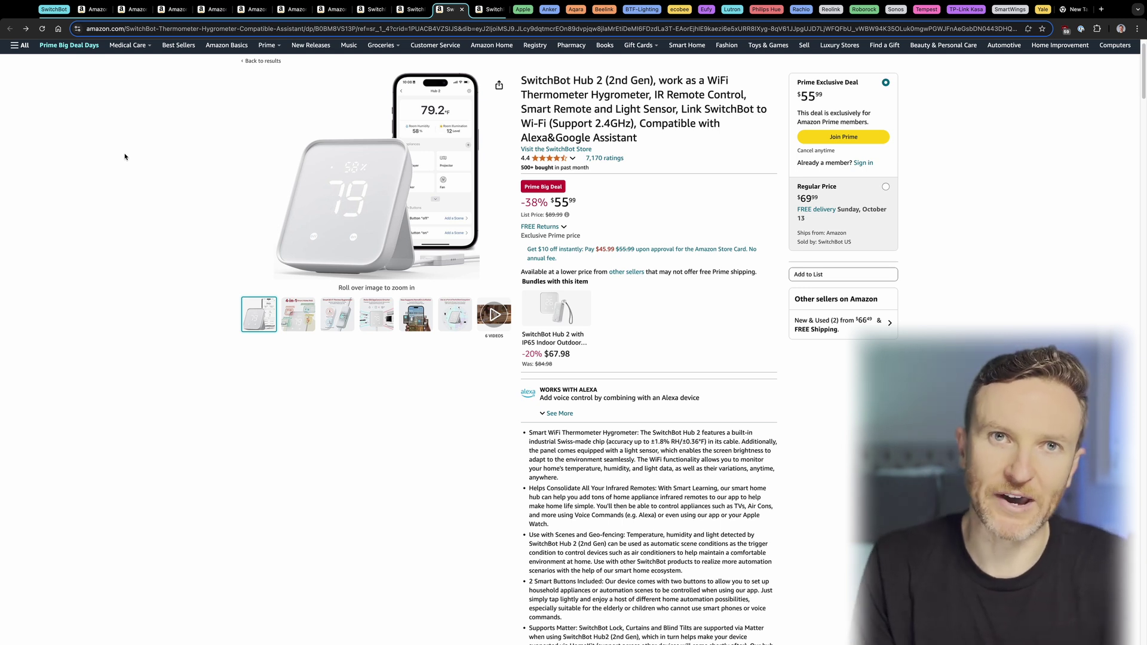
{"action": "left_click", "coordinate": [492, 12]}
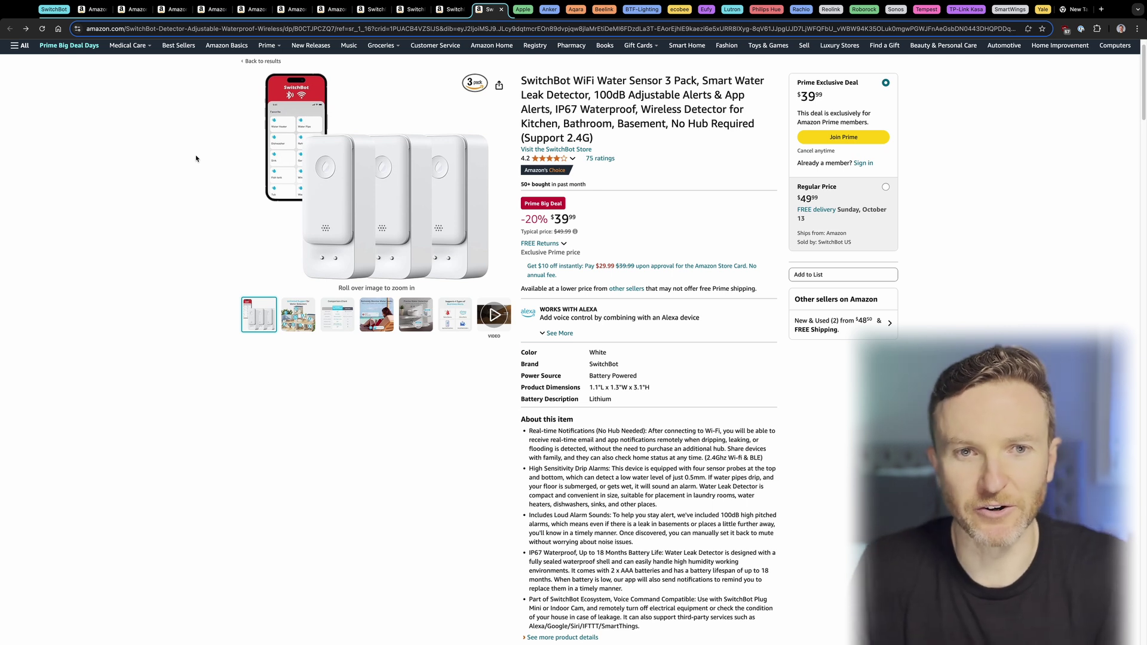
{"action": "left_click", "coordinate": [521, 12]}
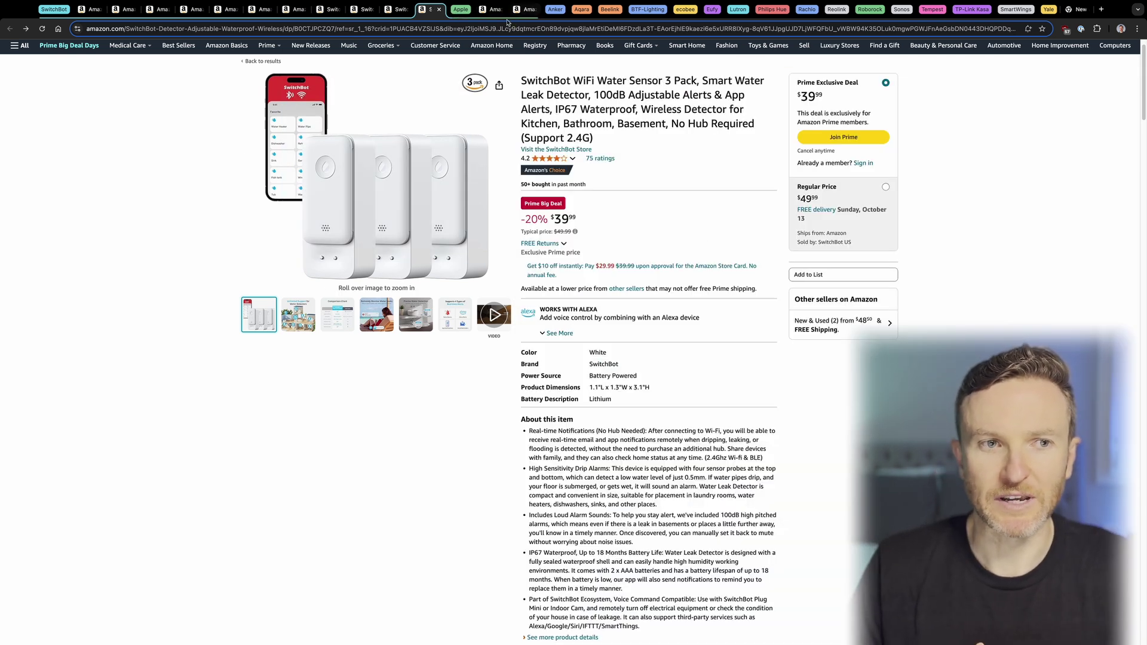
View the Apple Watch SE deal tab, then the AirPods Pro 2 deal at $168.99.
{"action": "left_click", "coordinate": [60, 12]}
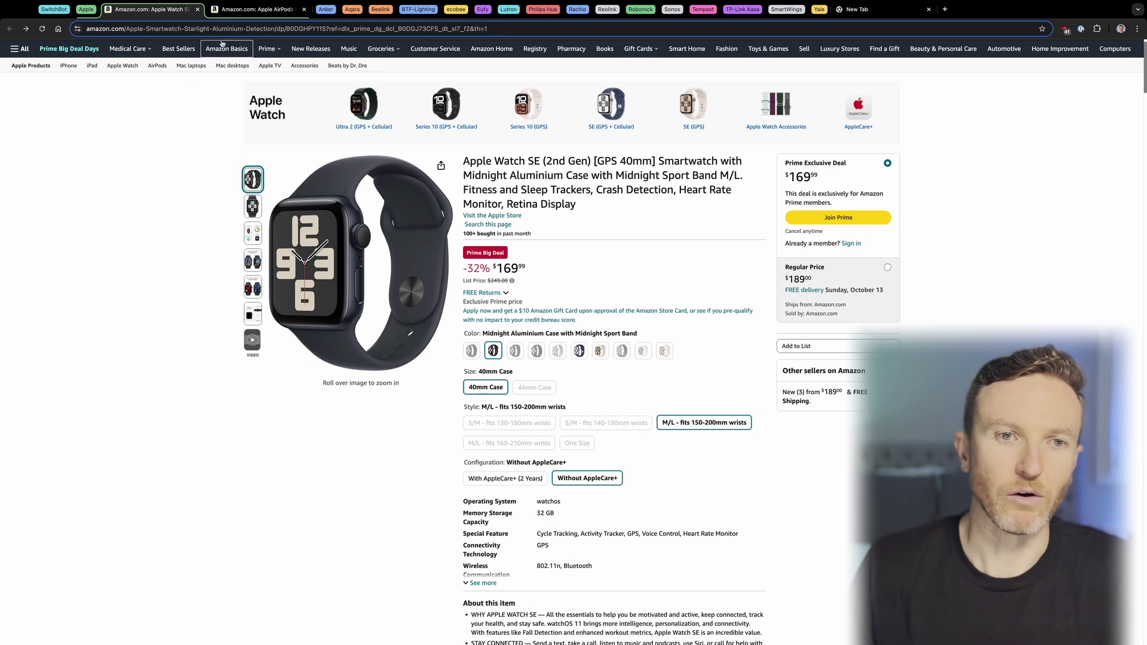
{"action": "left_click", "coordinate": [256, 9]}
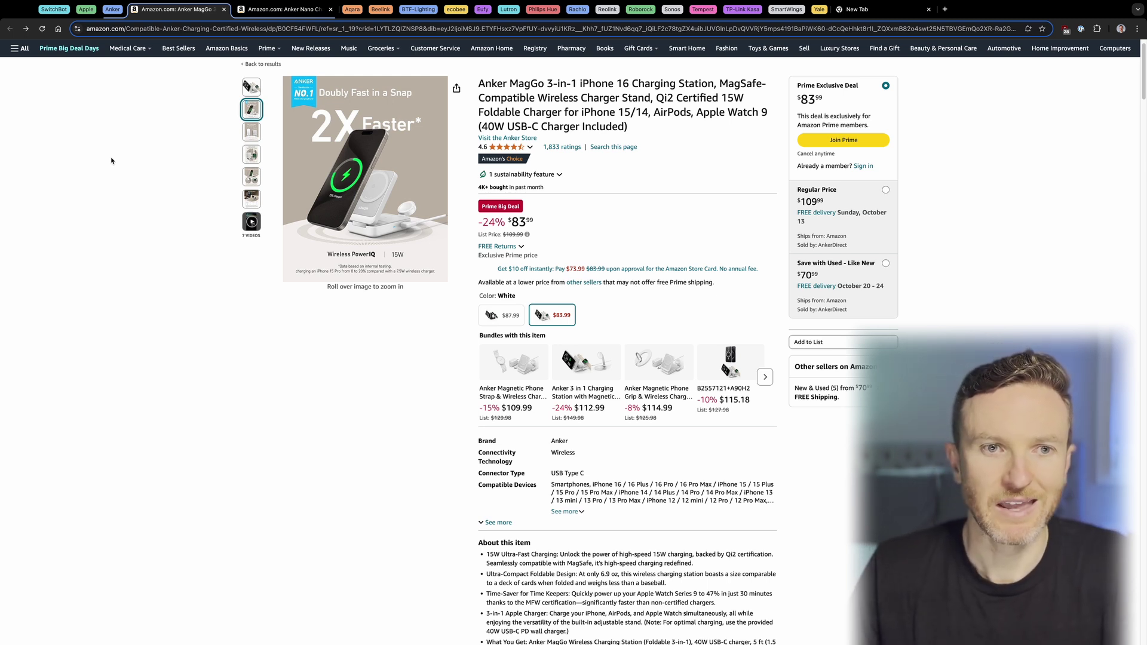
Advance from the Anker MagGo tab to the Anker Nano Charger 30W at $12.99.
{"action": "key", "text": "ctrl+Tab"}
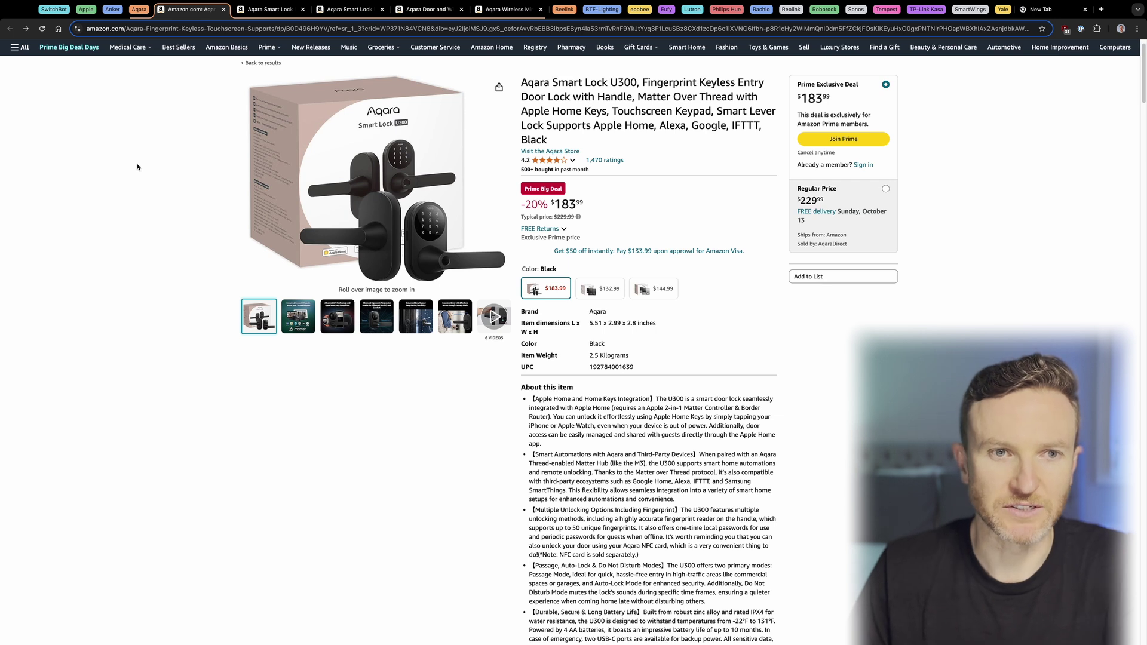
Move from the U300 lock tab to the U200, then the U50 at $99.99.
{"action": "left_click", "coordinate": [267, 12]}
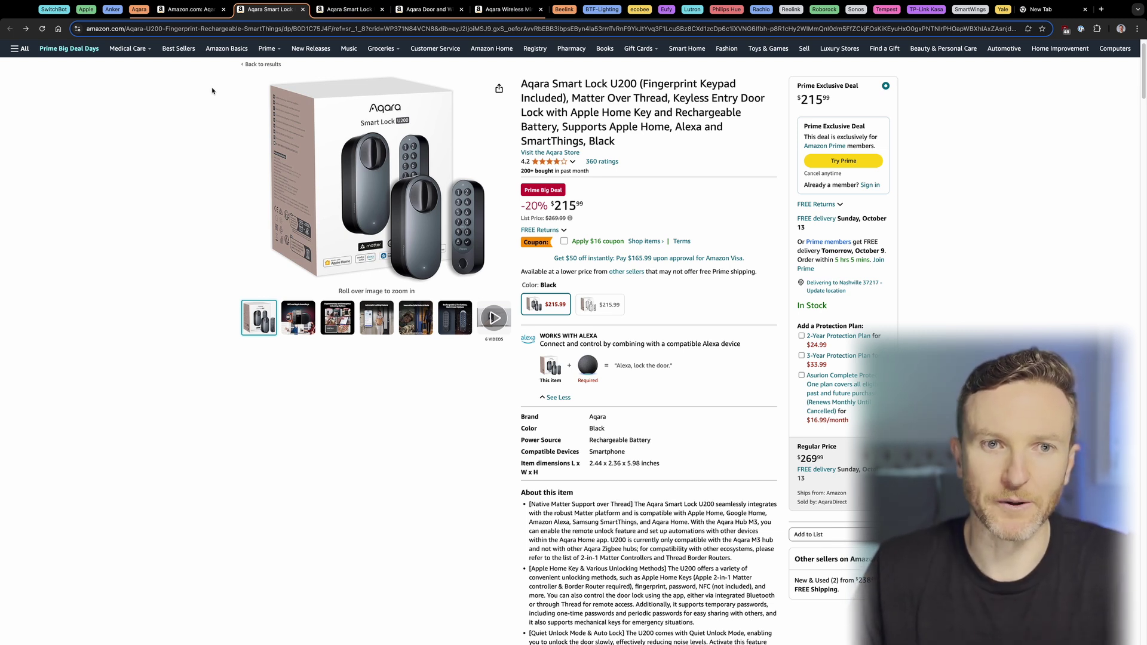
{"action": "left_click", "coordinate": [345, 10]}
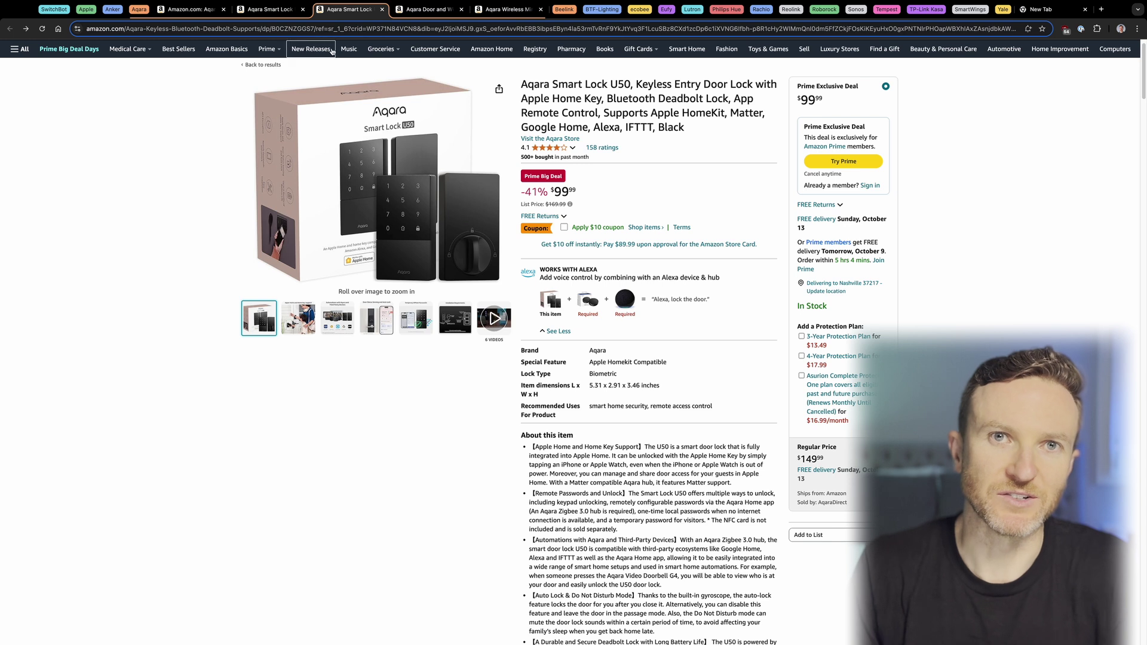
Advance past the Aqara door and window sensor tab to the Mini Switch at $14.59.
{"action": "key", "text": "ctrl+Tab"}
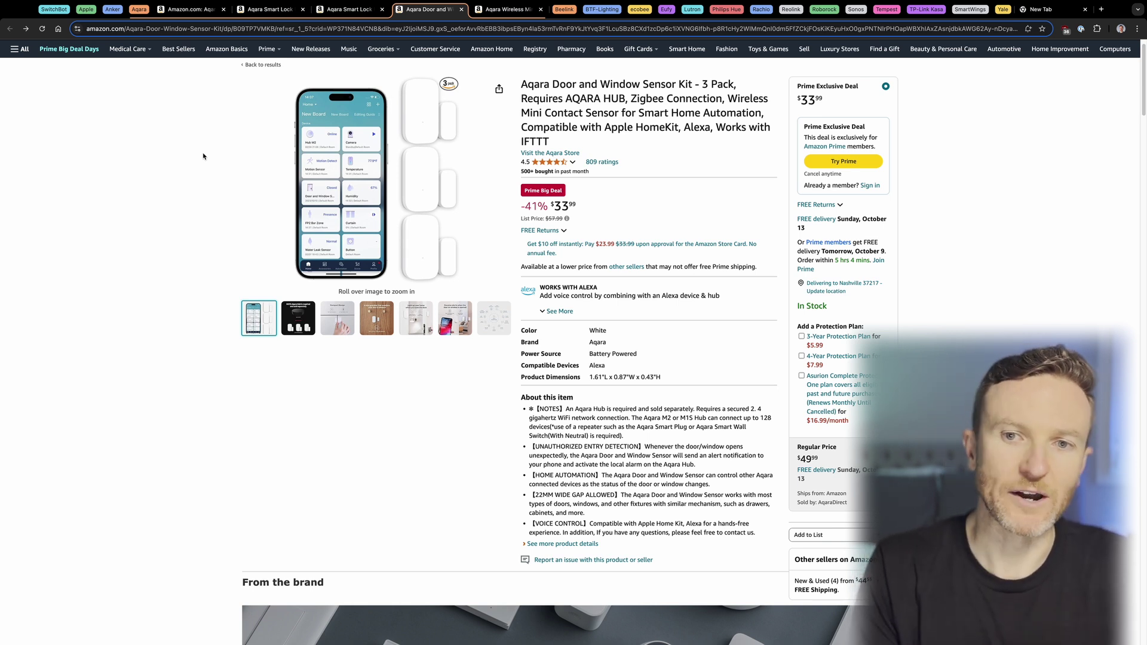
{"action": "key", "text": "ctrl+Tab"}
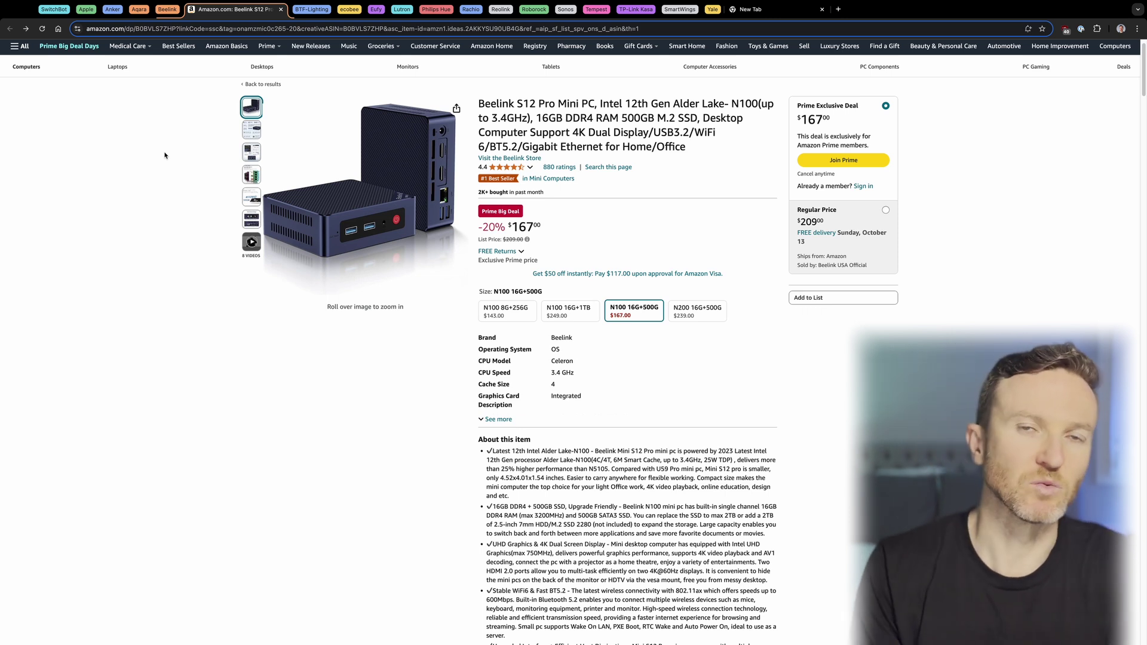
Advance from Beelink past the BTF-LIGHTING LED strip tab to the ecobee thermostat at $209.99.
{"action": "key", "text": "ctrl+Tab"}
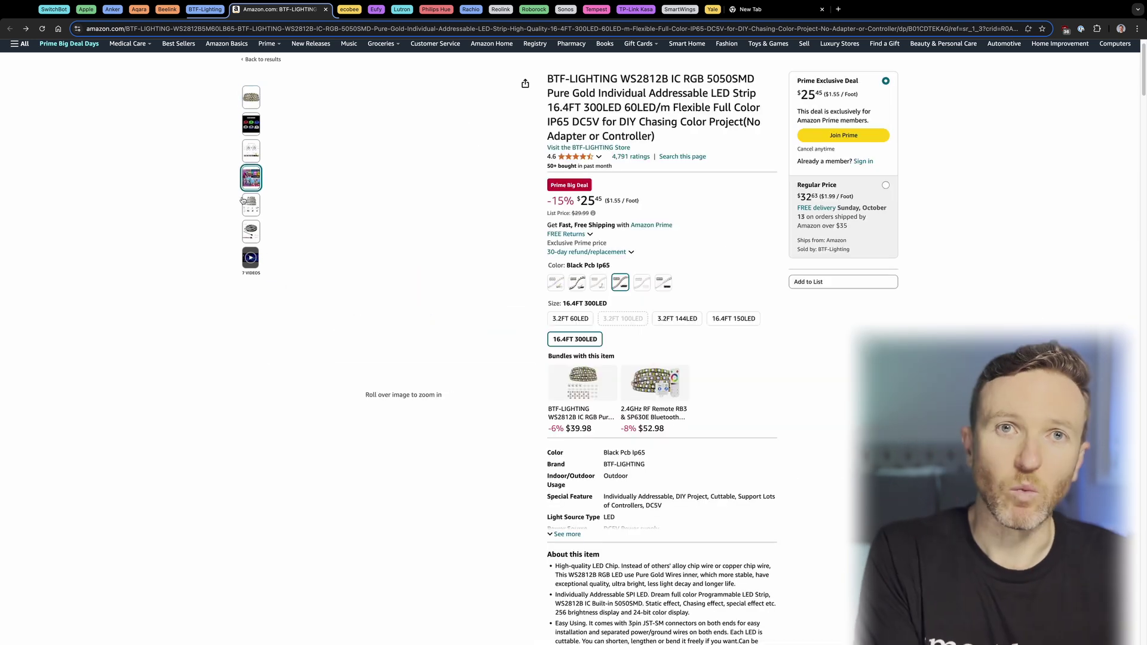
{"action": "mouse_move", "coordinate": [251, 203]}
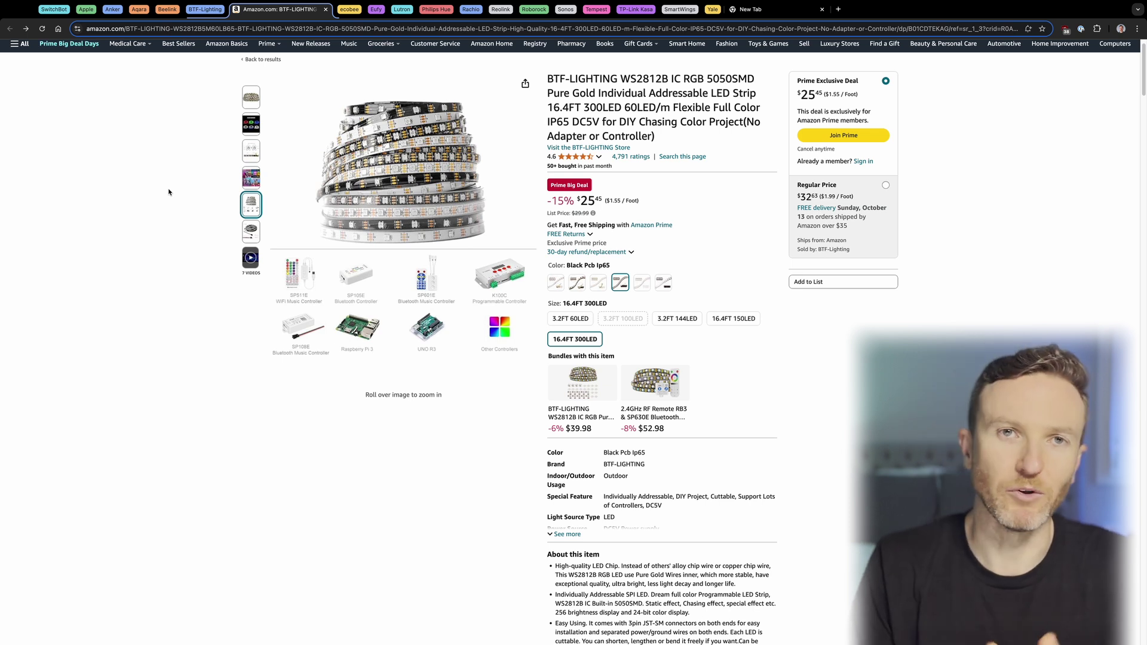
{"action": "key", "text": "ctrl+Tab"}
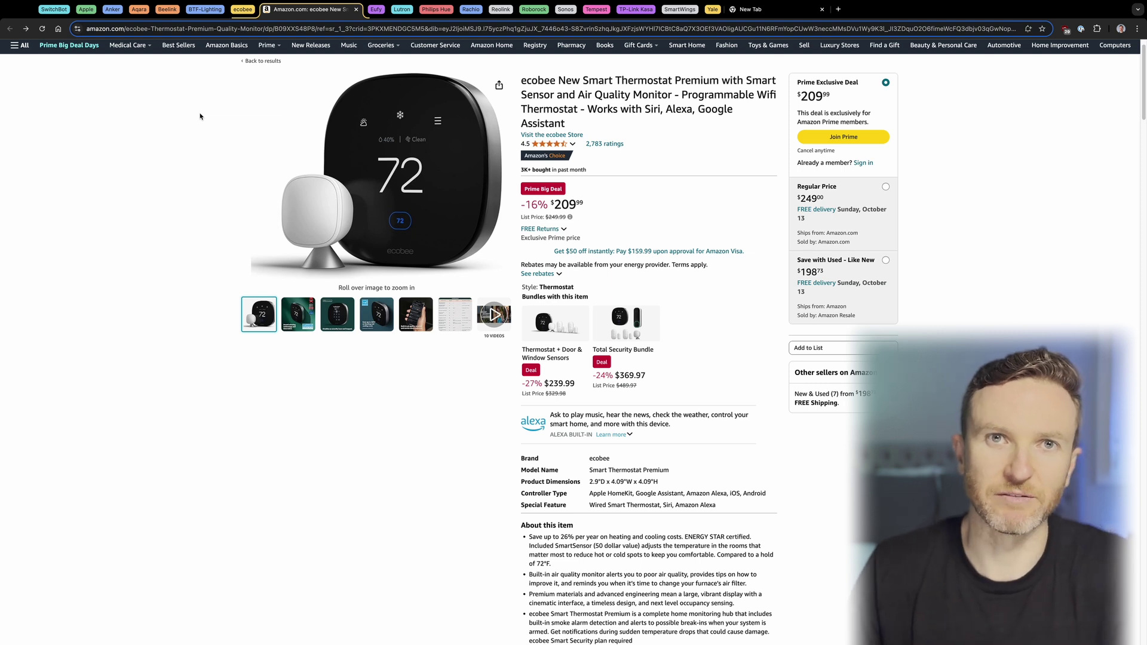
Advance one tab past the ecobee thermostat deal to the next smart home deal.
{"action": "key", "text": "ctrl+Tab"}
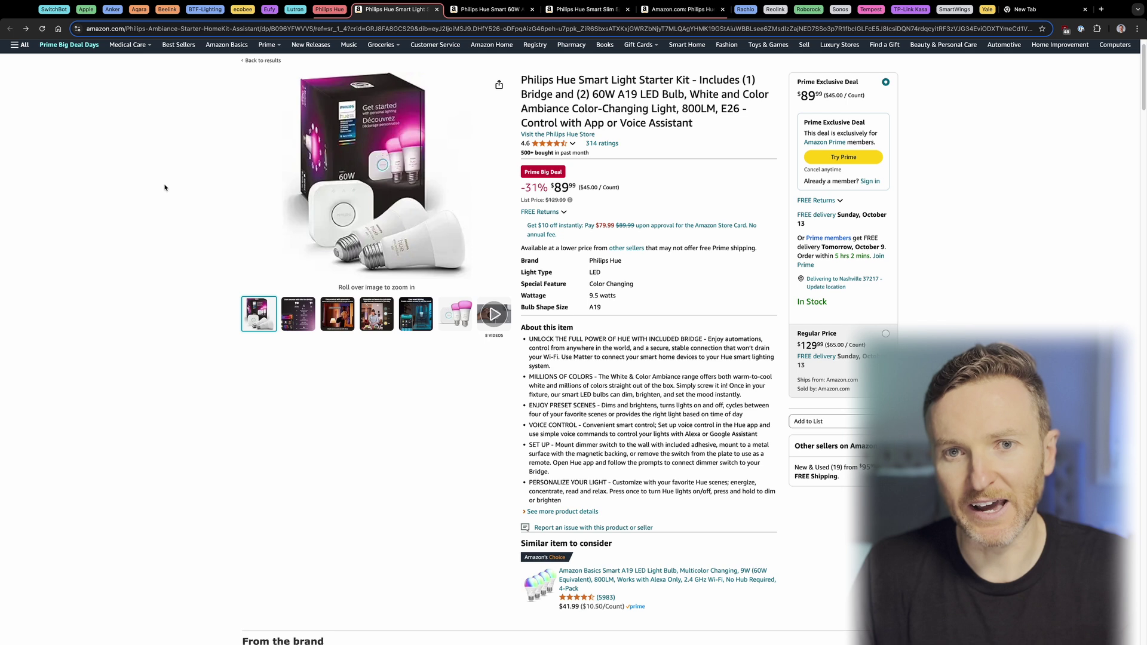
Step through the Hue 3-pack bulb and slim downlight 6-pack tabs to the HDMI Sync Box.
{"action": "key", "text": "ctrl+Tab"}
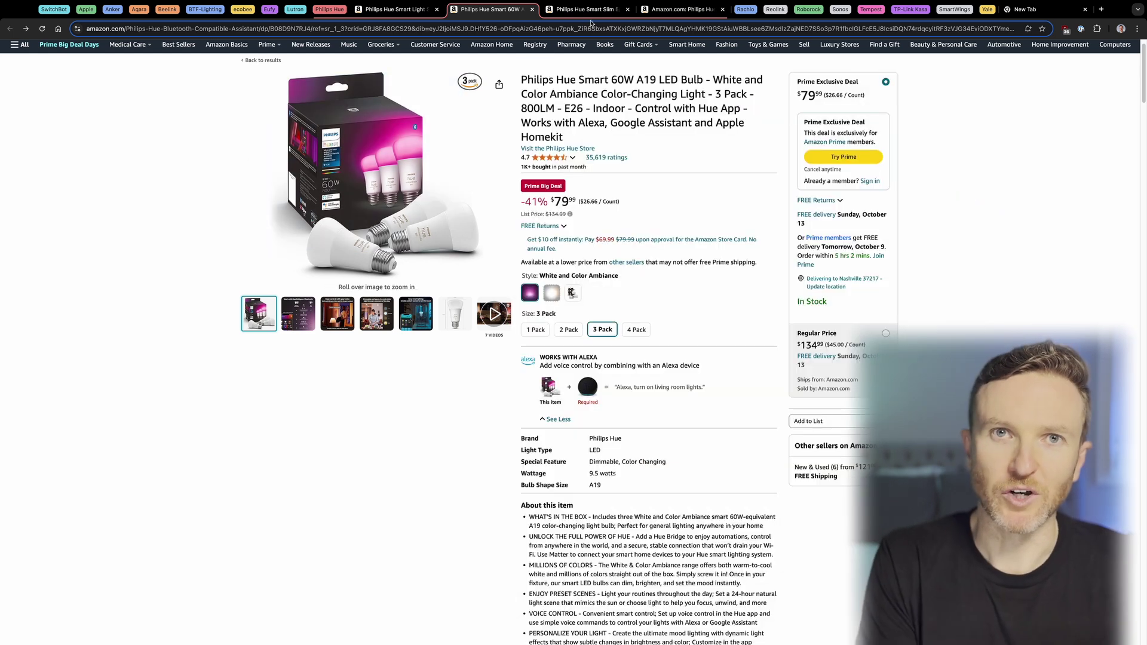
{"action": "left_click", "coordinate": [588, 11]}
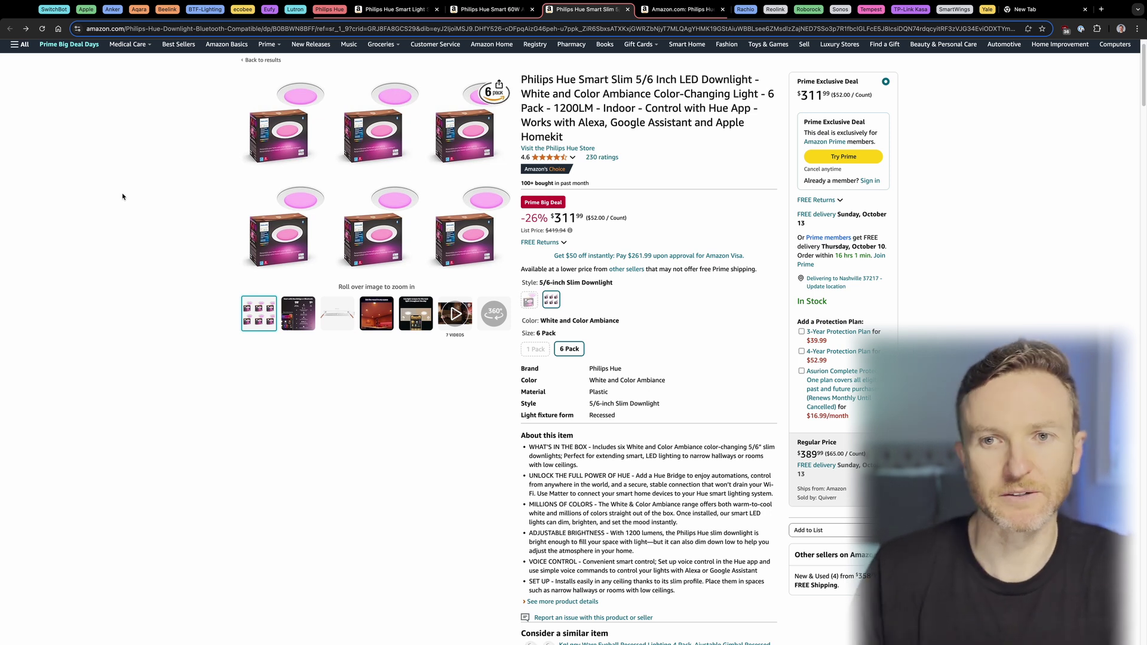
{"action": "key", "text": "ctrl+Tab"}
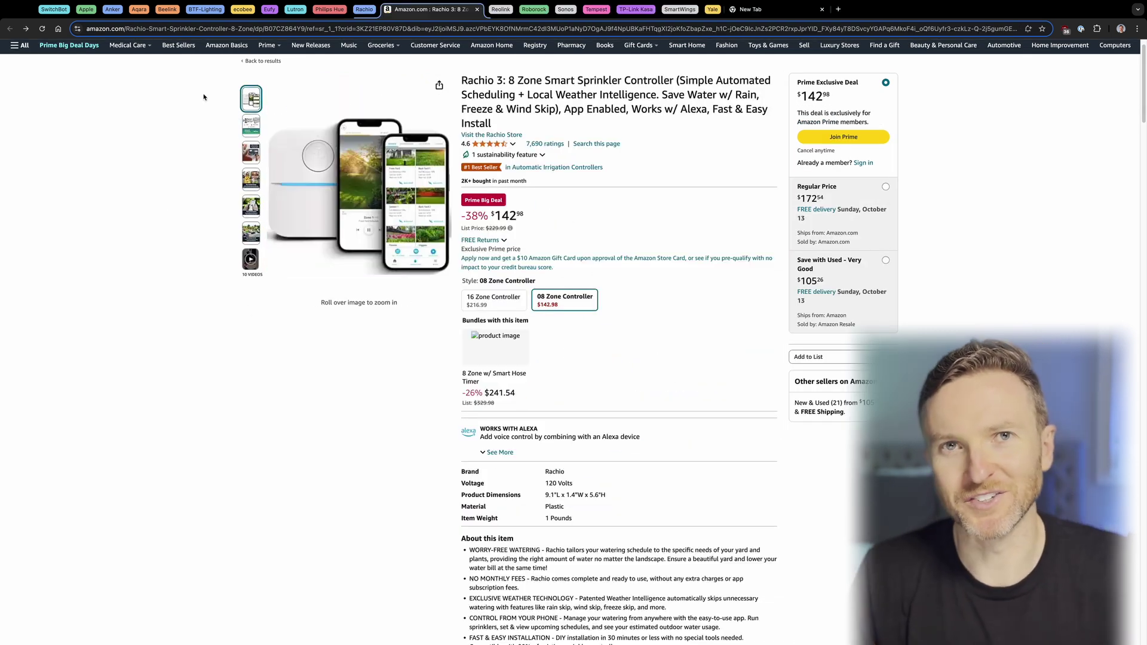
{"action": "mouse_move", "coordinate": [252, 99]}
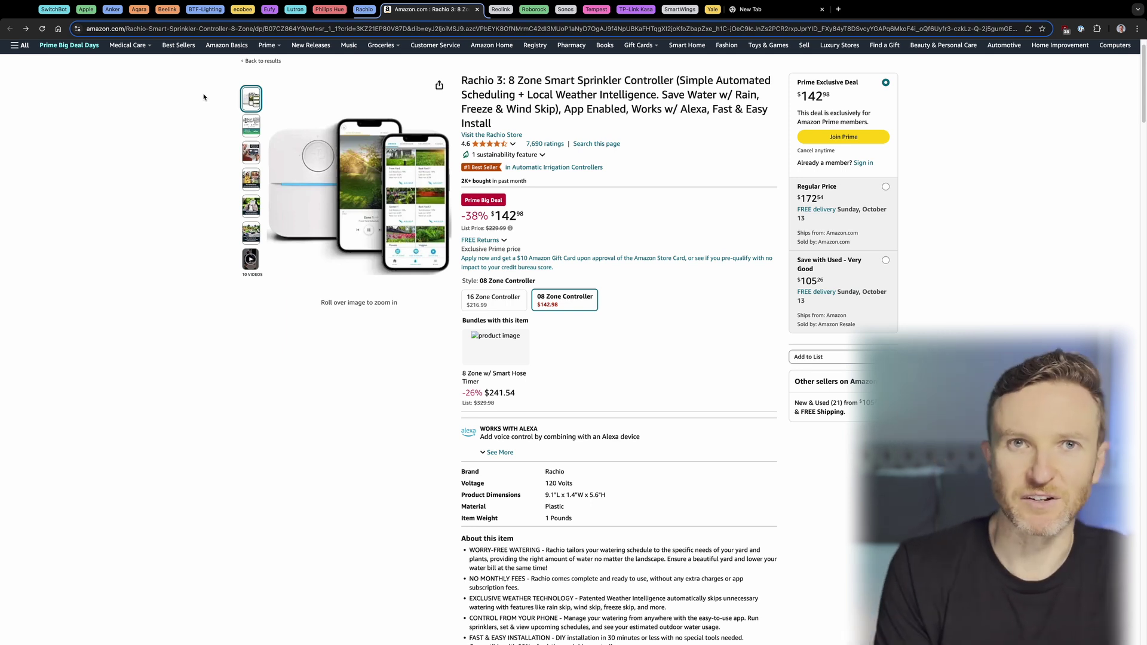
Advance through the REOLINK Duo 3 and Reolink PTZ camera deal tabs.
{"action": "key", "text": "ctrl+Tab"}
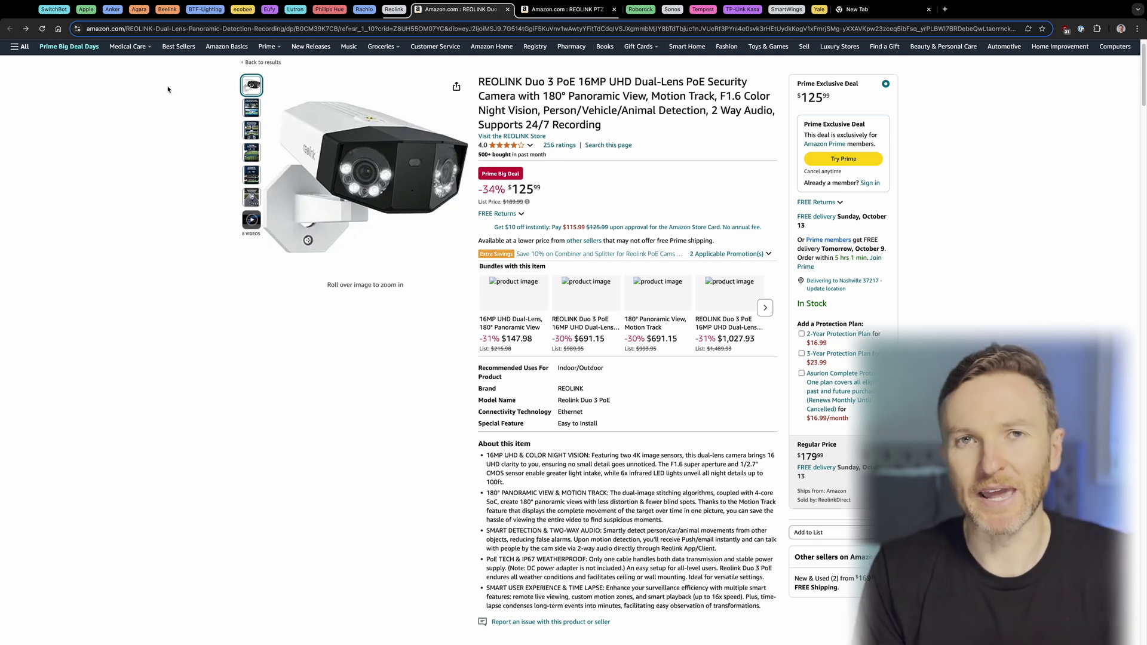
{"action": "key", "text": "ctrl+Tab"}
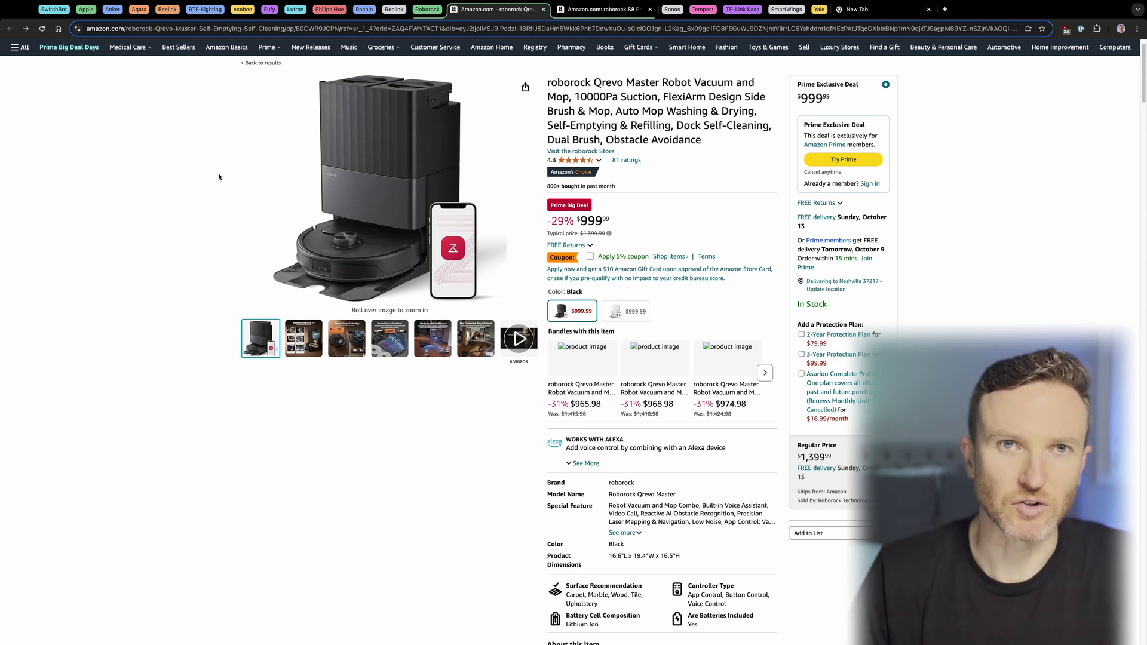
Advance past the next roborock vacuum tab toward the Sonos Era 100 deal.
{"action": "key", "text": "ctrl+Tab"}
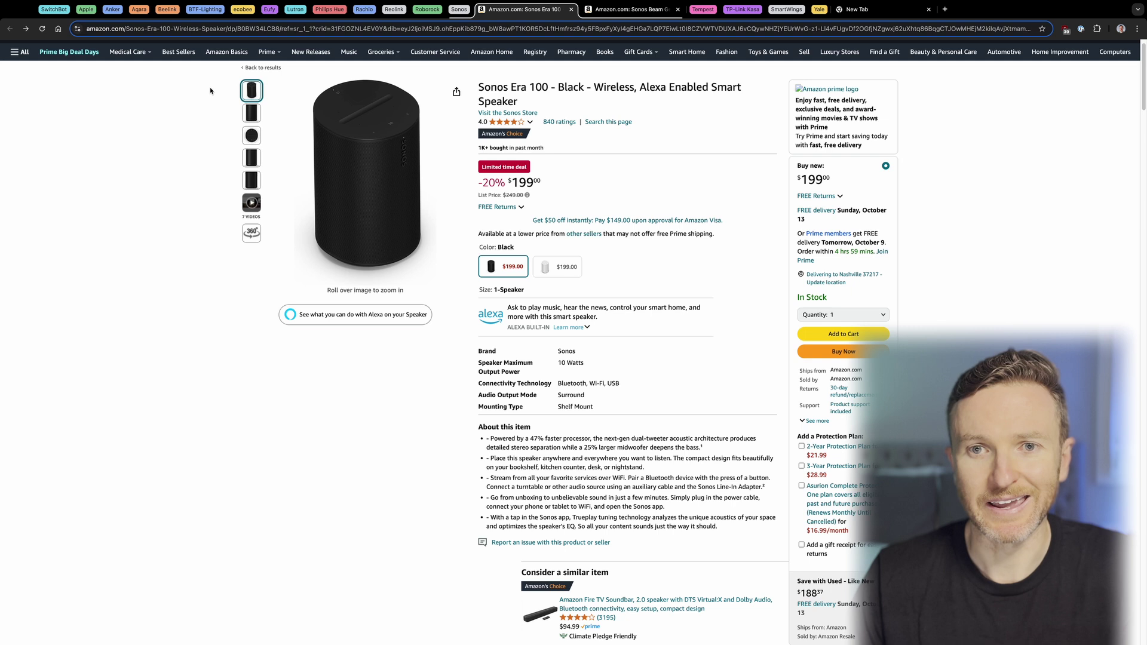
Switch to the Sonos Beam Gen 2 Dolby Atmos soundbar tab, 20% off at $399.
{"action": "key", "text": "ctrl+Tab"}
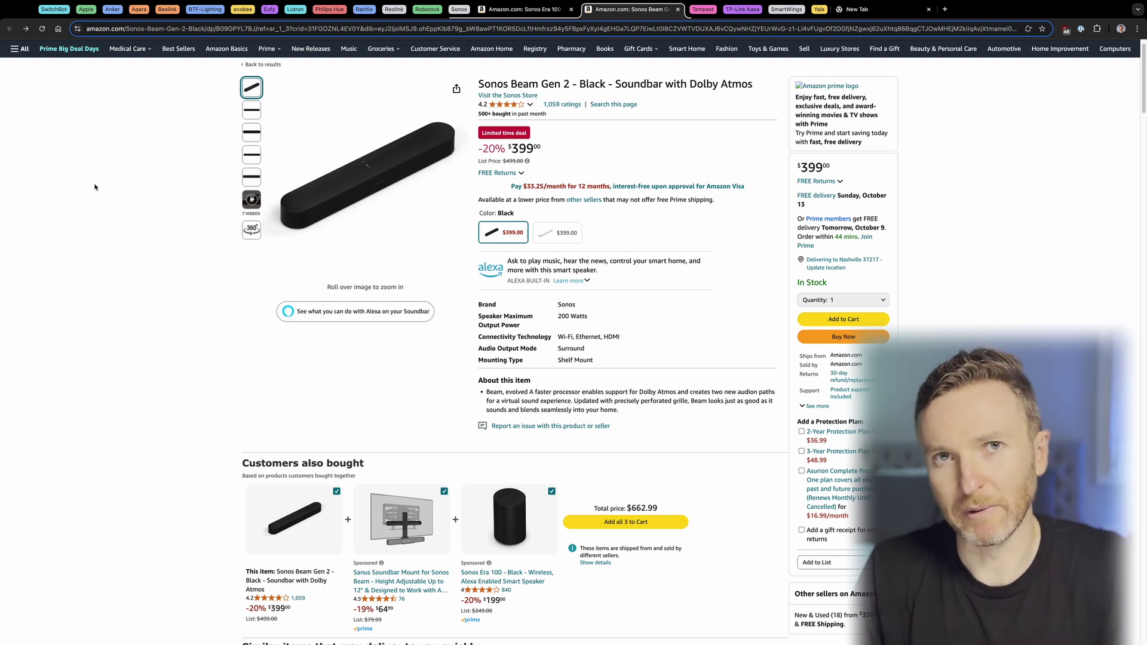
Collapse the Sonos tab group and bring up the Tempest weather station deal.
{"action": "left_click", "coordinate": [460, 9]}
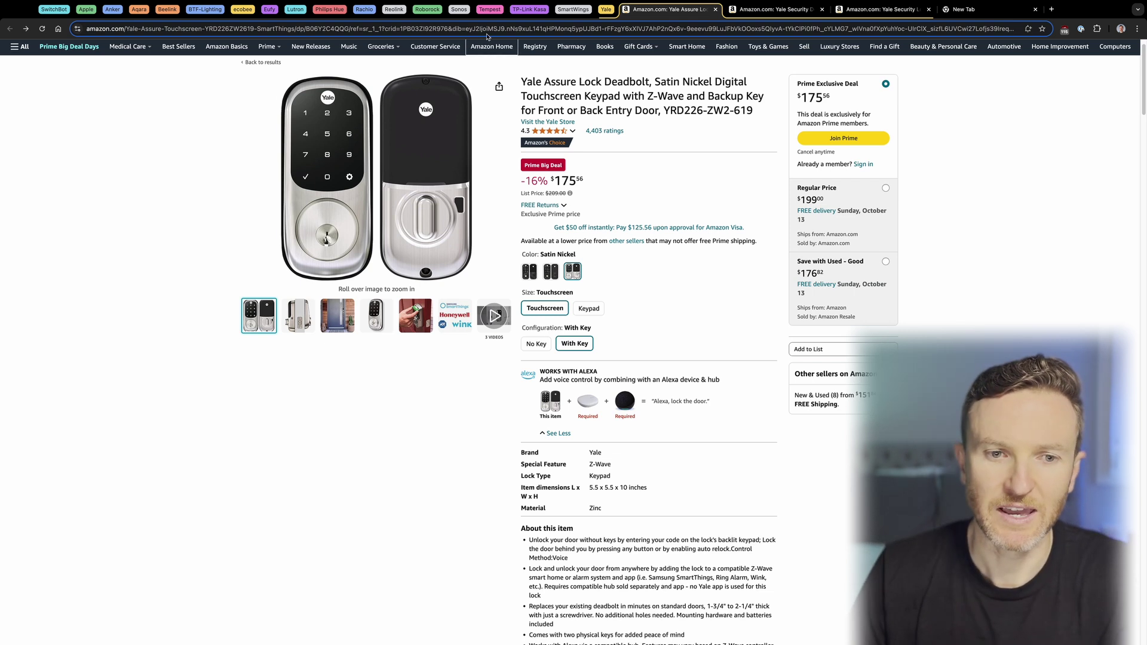
Open the Yale Lock 2 Touch deal tab, then the third Yale lock tab.
{"action": "left_click", "coordinate": [744, 9]}
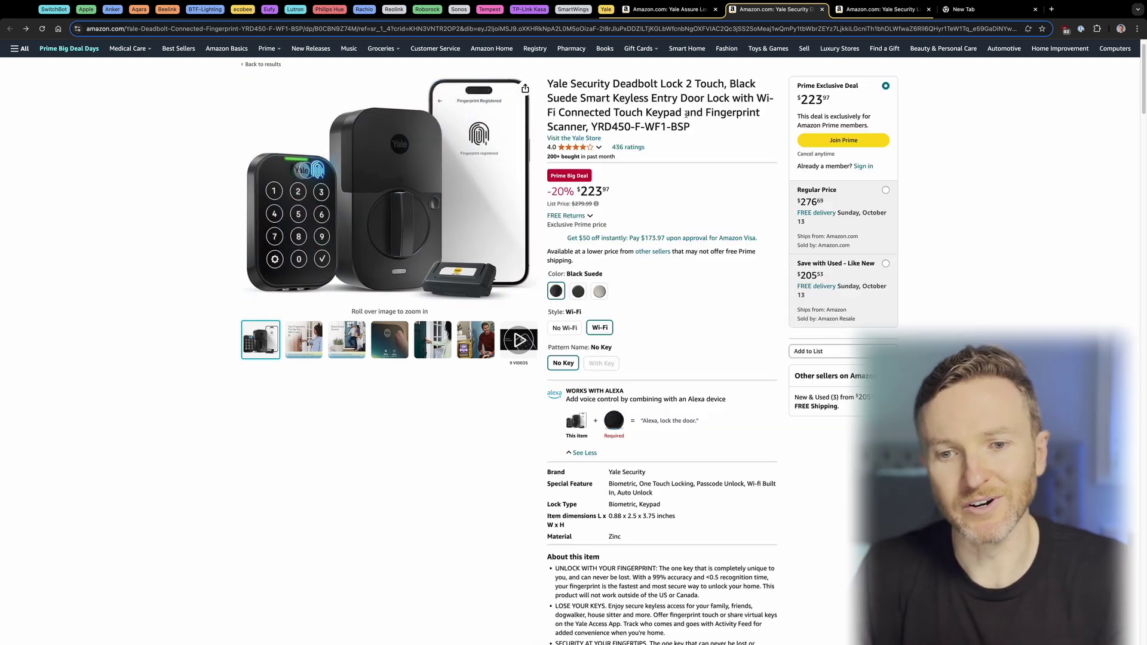
{"action": "left_click", "coordinate": [874, 10]}
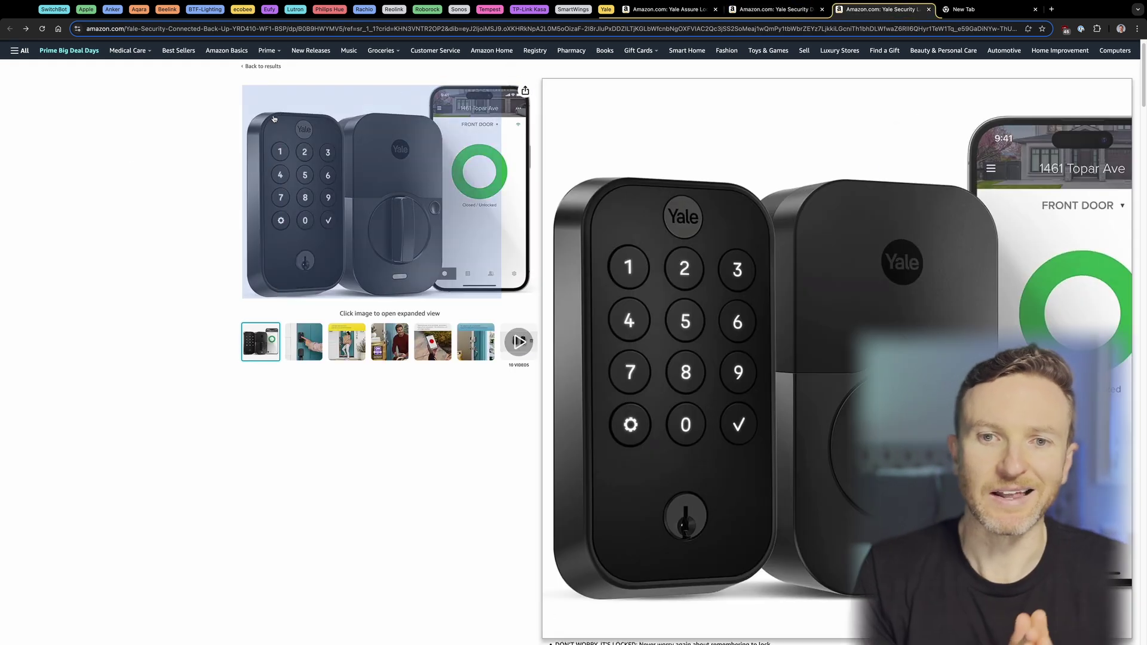